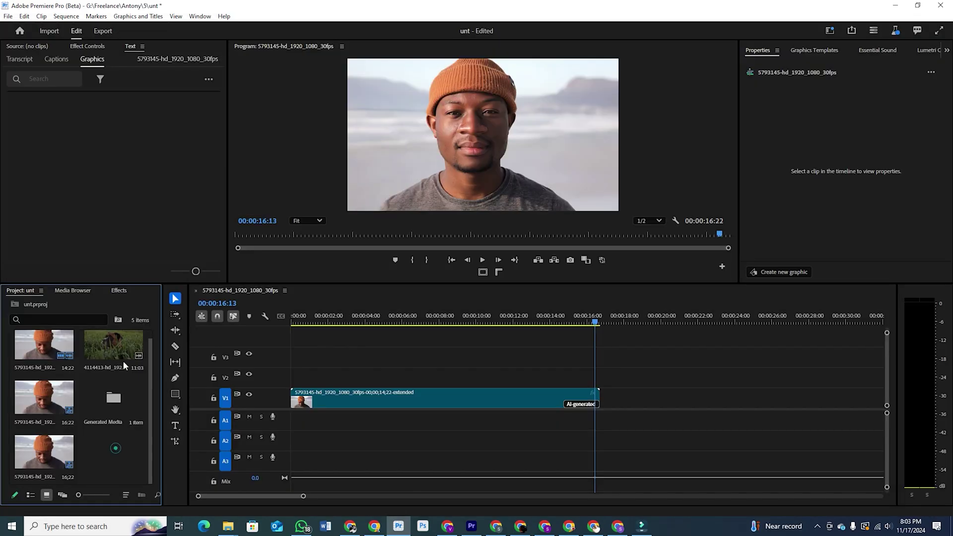
Drop the dog clip after the man clip on V1, unlink it, delete its A3 audio and play it through
{"action": "left_click_drag", "start_coordinate": [122, 361], "coordinate": [617, 407]}
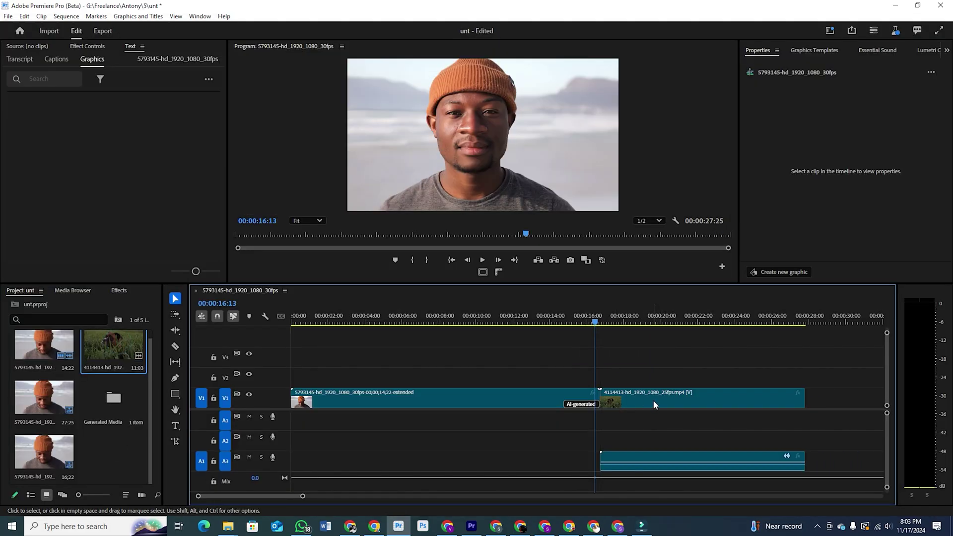
{"action": "right_click", "coordinate": [654, 405]}
{"action": "left_click", "coordinate": [674, 204]}
{"action": "left_click", "coordinate": [713, 461]}
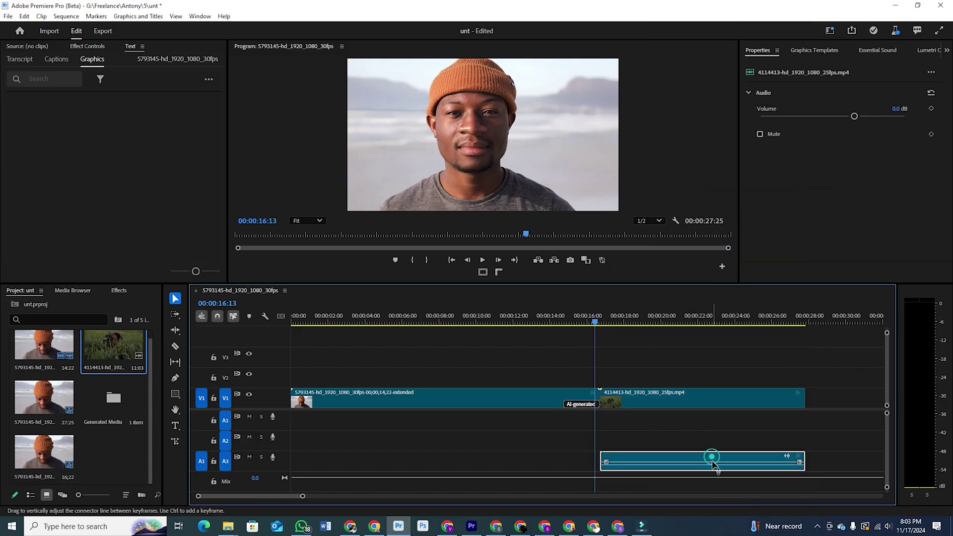
{"action": "key", "text": "Delete"}
{"action": "mouse_move", "coordinate": [779, 317]}
{"action": "left_mouse_down"}
{"action": "mouse_move", "coordinate": [811, 322]}
{"action": "mouse_move", "coordinate": [801, 324]}
{"action": "left_mouse_up"}
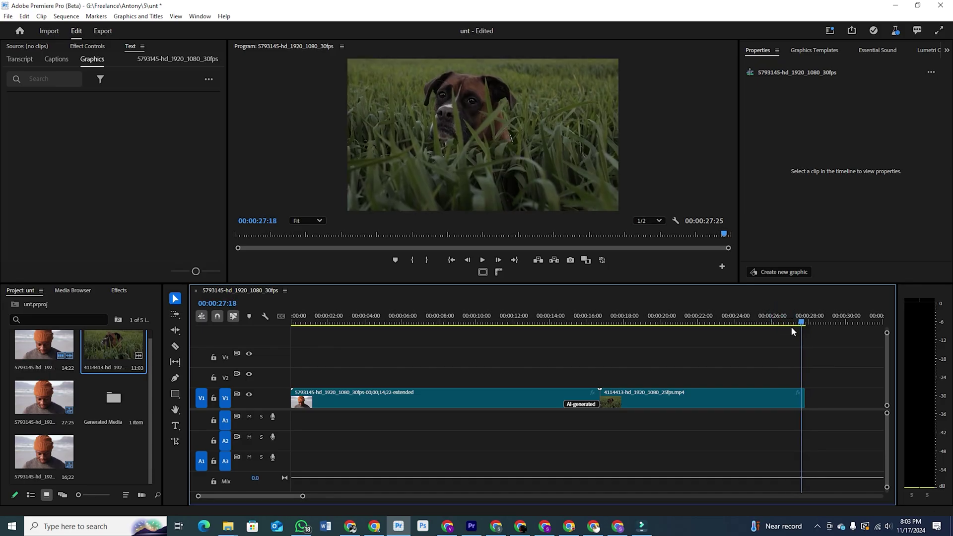
{"action": "left_click", "coordinate": [175, 441]}
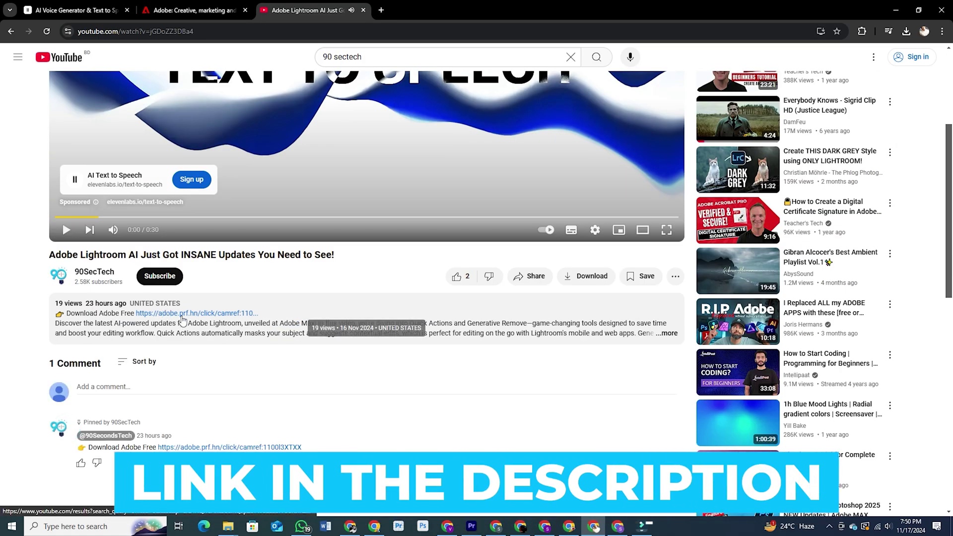
Follow the description's adobe.prf.hn link and sign in to an Adobe account
{"action": "left_click", "coordinate": [667, 334]}
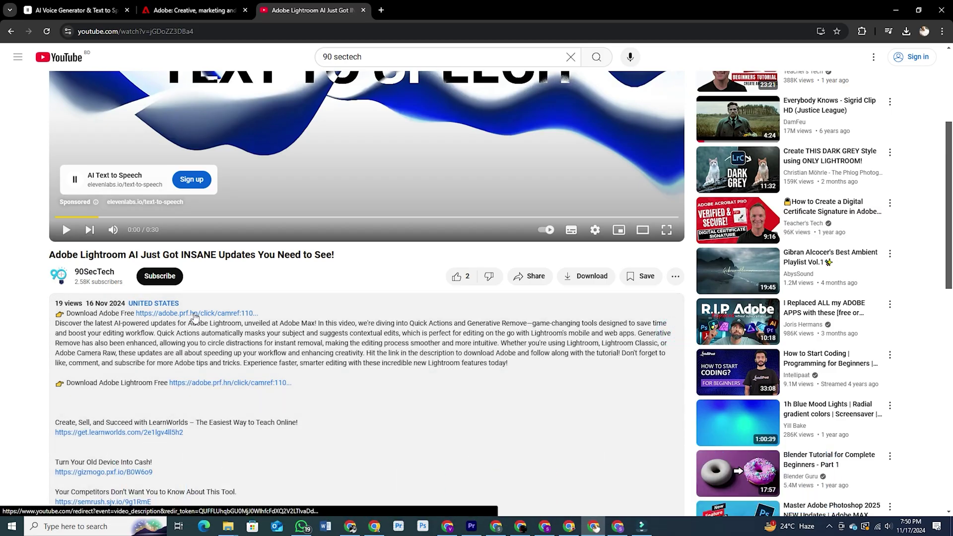
{"action": "left_click", "coordinate": [194, 314]}
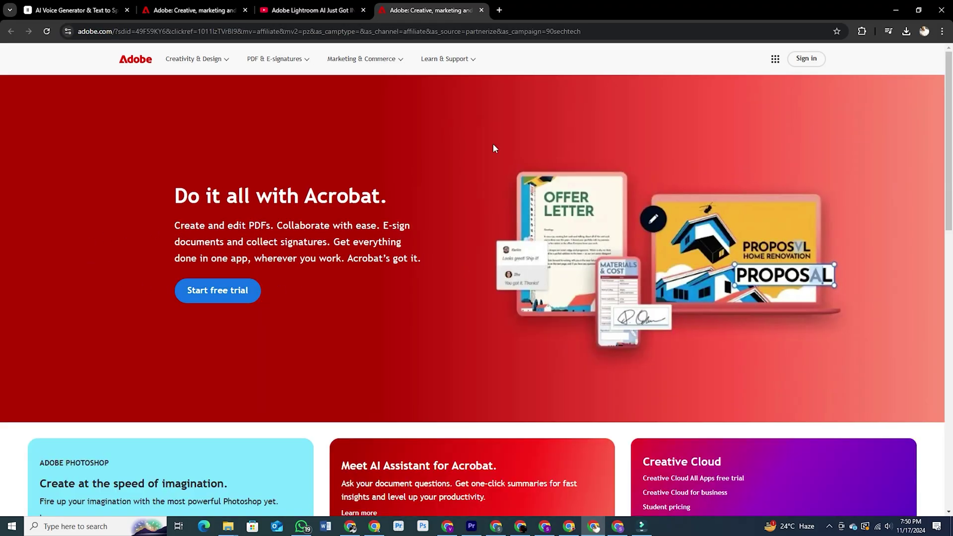
{"action": "scroll", "coordinate": [806, 200], "scroll_direction": "down", "scroll_amount": 2}
{"action": "scroll", "coordinate": [811, 202], "scroll_direction": "up", "scroll_amount": 2}
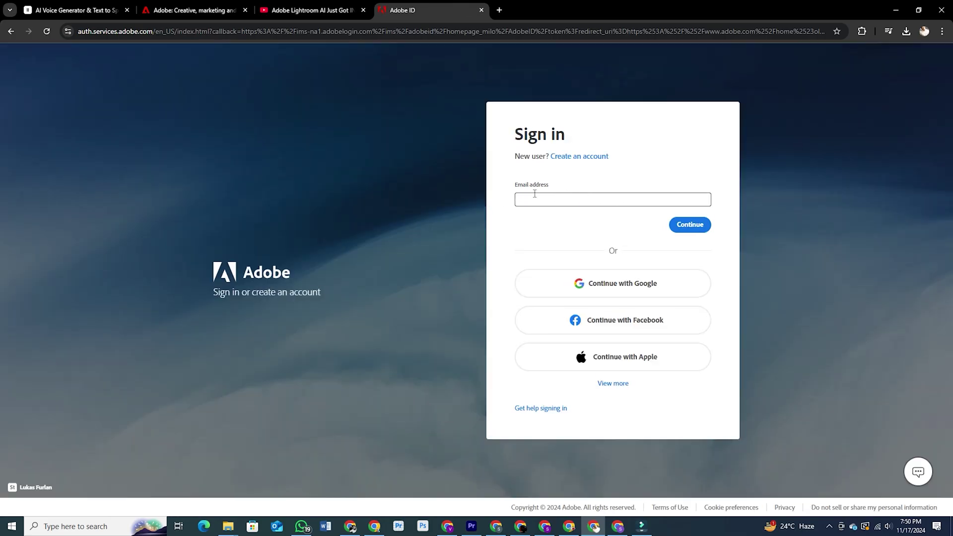
{"action": "left_click", "coordinate": [583, 159]}
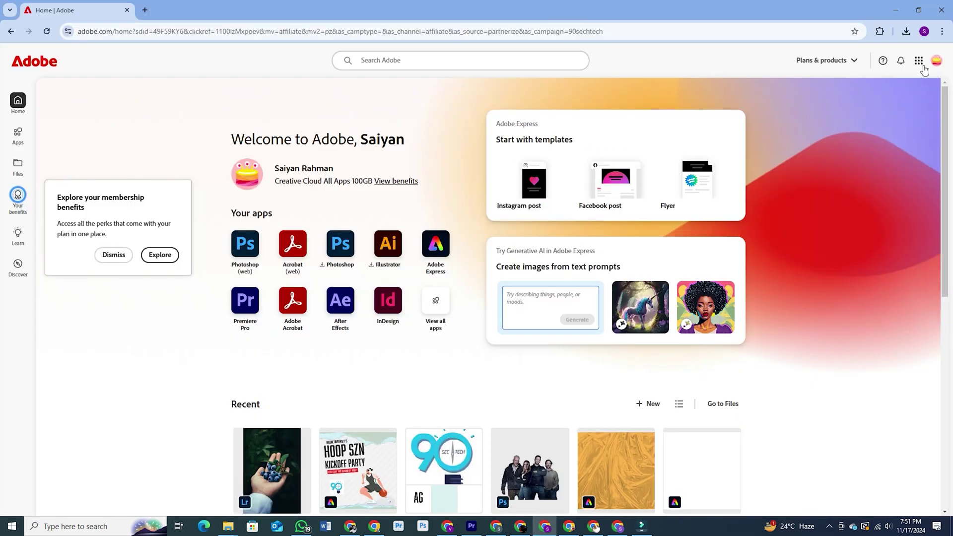
{"action": "left_click", "coordinate": [936, 60]}
Show the Beta apps under Apps on the Adobe site, then minimize Chrome
{"action": "left_click", "coordinate": [727, 68]}
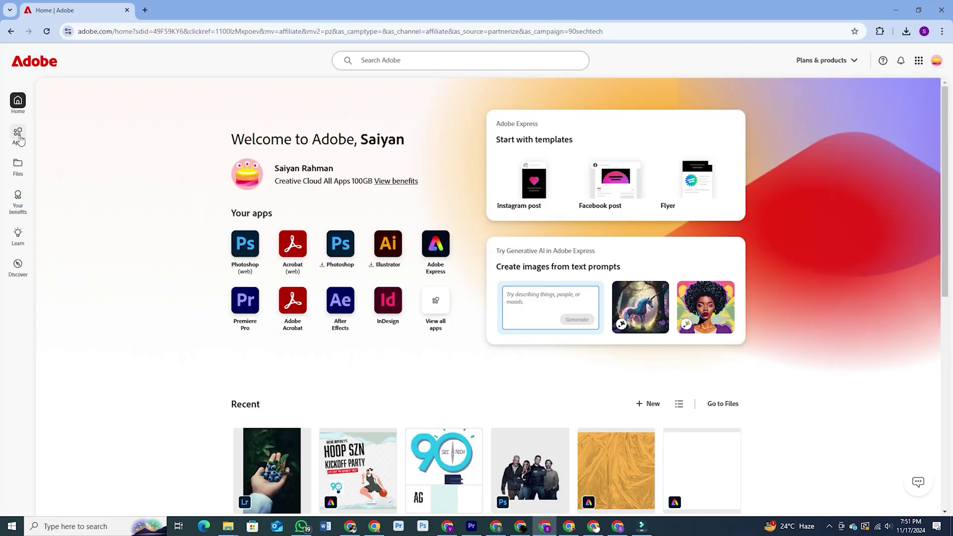
{"action": "left_click", "coordinate": [18, 136]}
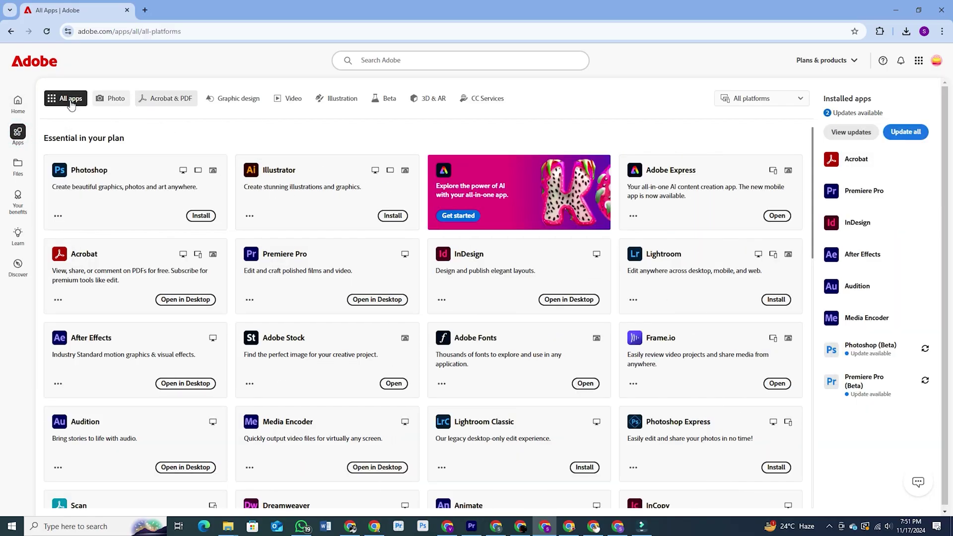
{"action": "left_click", "coordinate": [387, 102]}
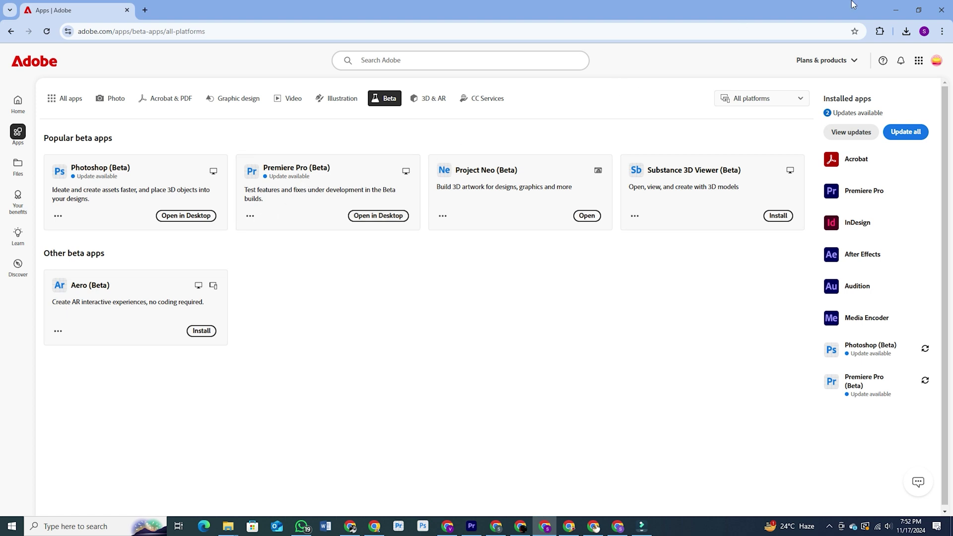
{"action": "left_click", "coordinate": [904, 11]}
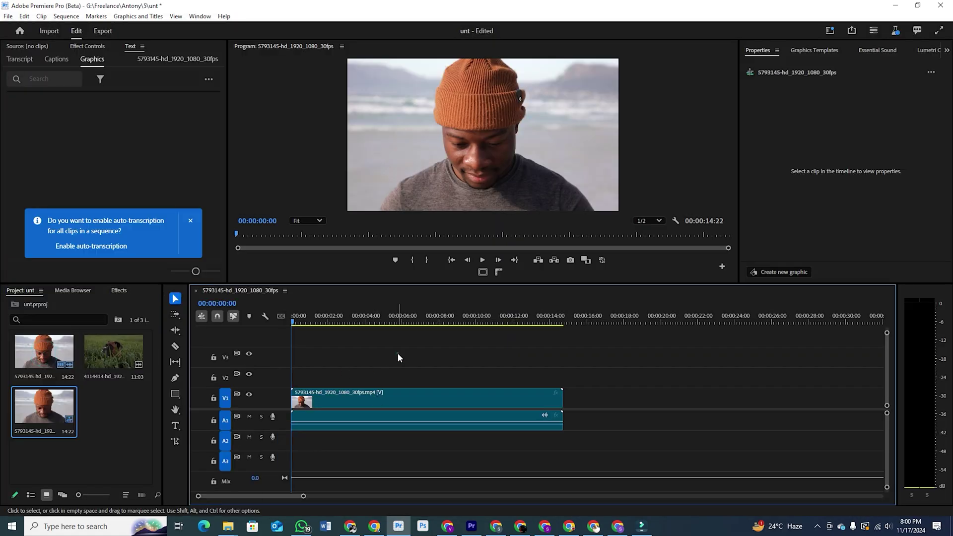
Open the sequence, drag the man and dog clips' right edges with Generative Extend, and play
{"action": "left_click", "coordinate": [521, 399]}
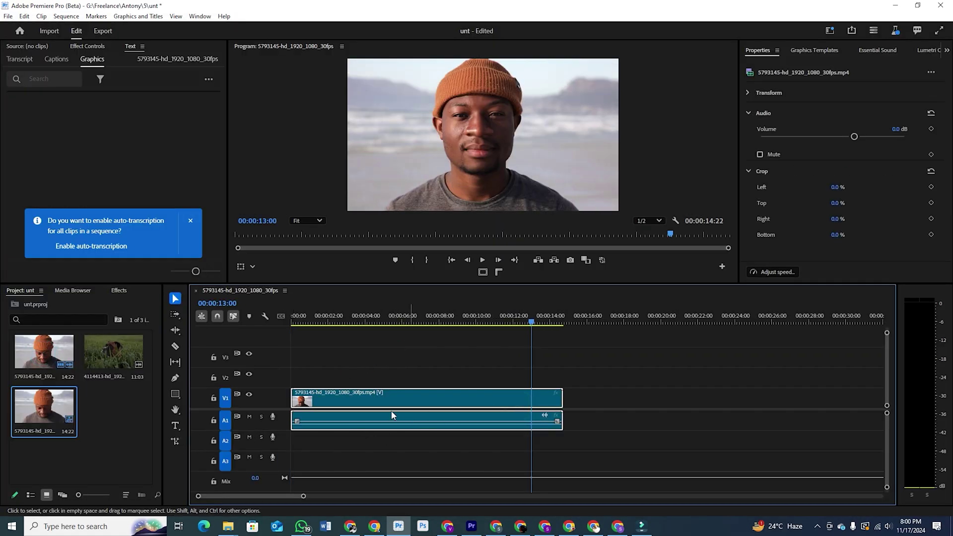
{"action": "left_click", "coordinate": [176, 442]}
{"action": "left_click_drag", "start_coordinate": [561, 399], "coordinate": [599, 398]}
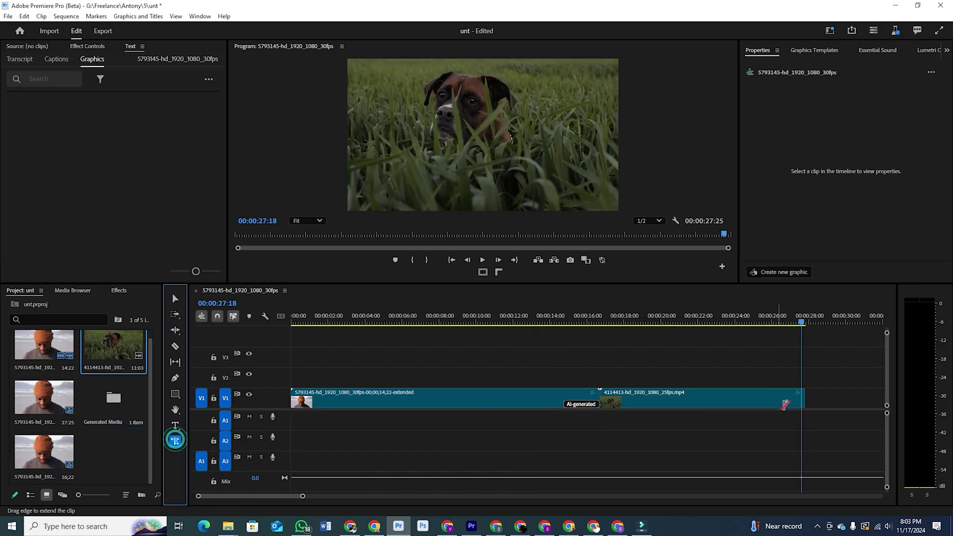
{"action": "left_click_drag", "start_coordinate": [303, 496], "coordinate": [380, 496]}
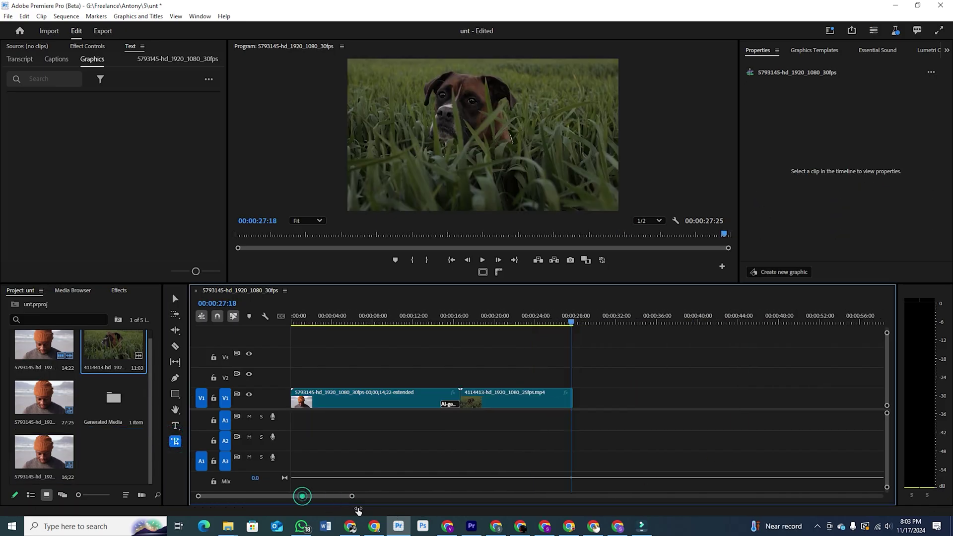
{"action": "left_click_drag", "start_coordinate": [505, 401], "coordinate": [523, 401]}
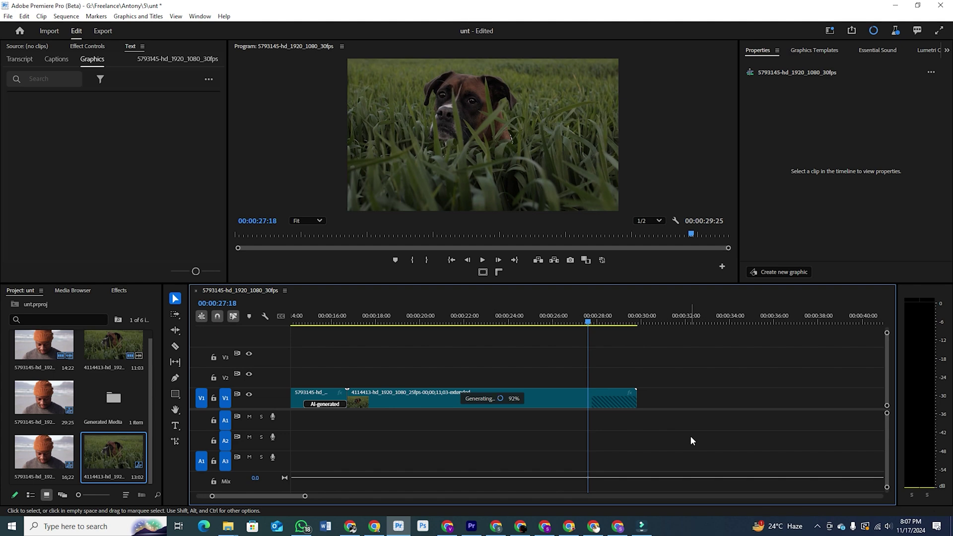
{"action": "left_click", "coordinate": [482, 260]}
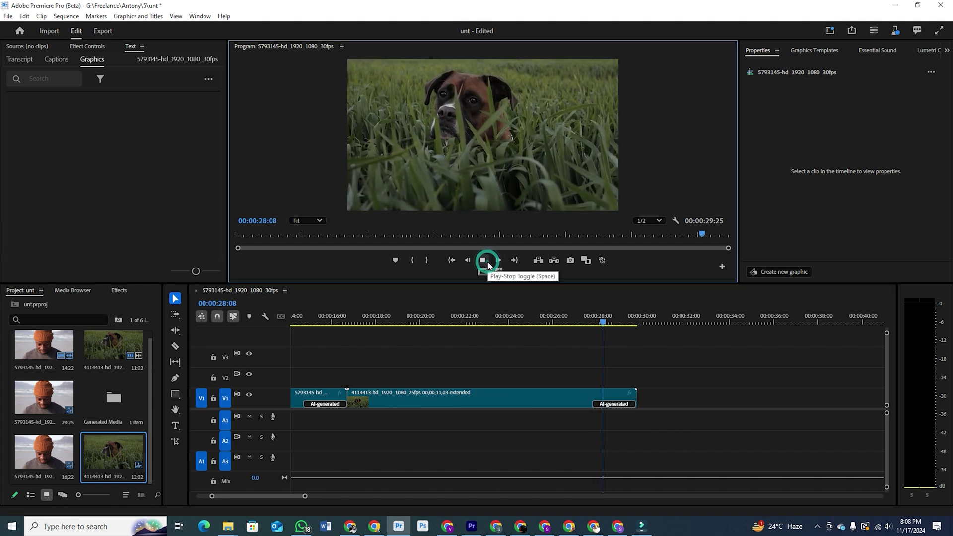
Scrub the playhead back from past the sequence end into the generated dog frames
{"action": "left_click", "coordinate": [646, 321]}
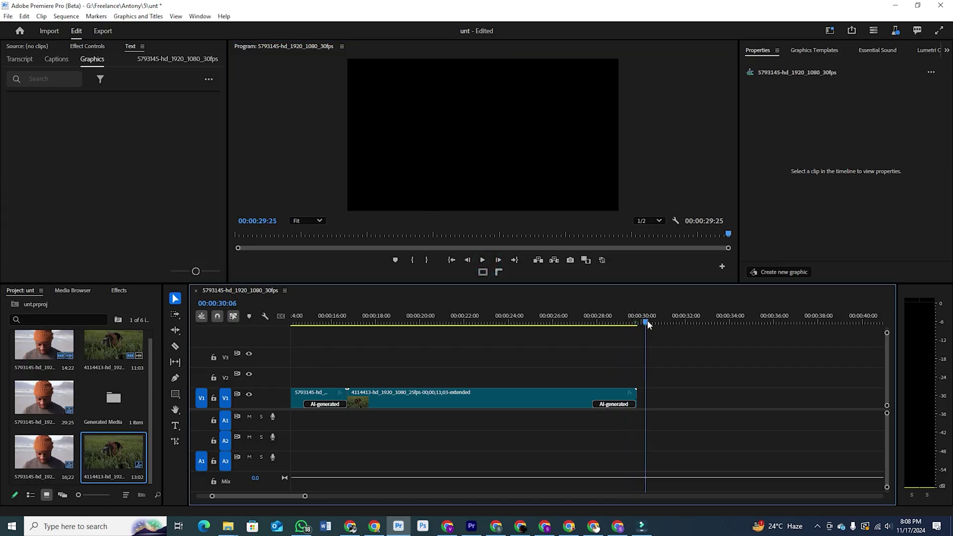
{"action": "mouse_move", "coordinate": [647, 321]}
{"action": "left_mouse_down"}
{"action": "mouse_move", "coordinate": [569, 328]}
{"action": "mouse_move", "coordinate": [600, 332]}
{"action": "left_mouse_up"}
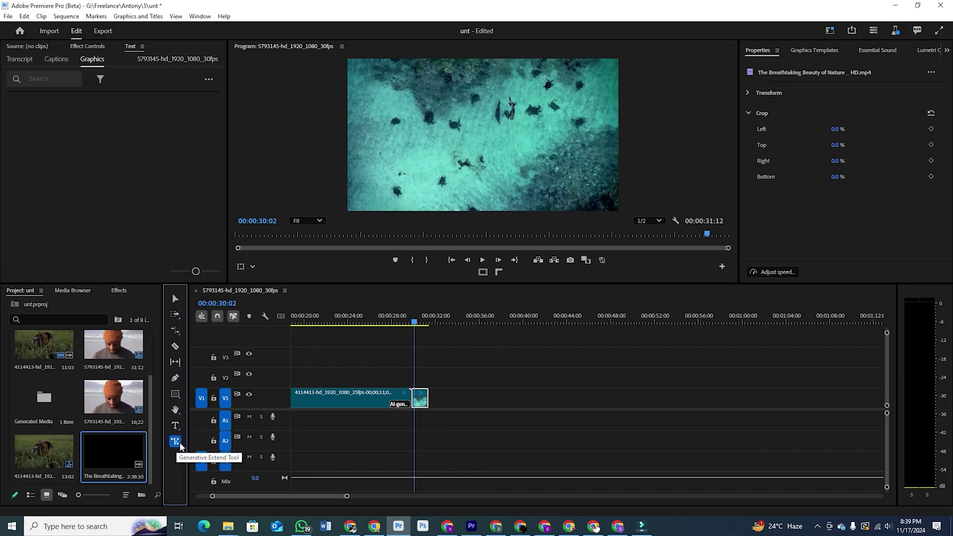
Drag the ocean clip's right edge with Generative Extend, scrub the new frames and play
{"action": "left_click", "coordinate": [176, 443]}
{"action": "left_click_drag", "start_coordinate": [430, 401], "coordinate": [533, 401]}
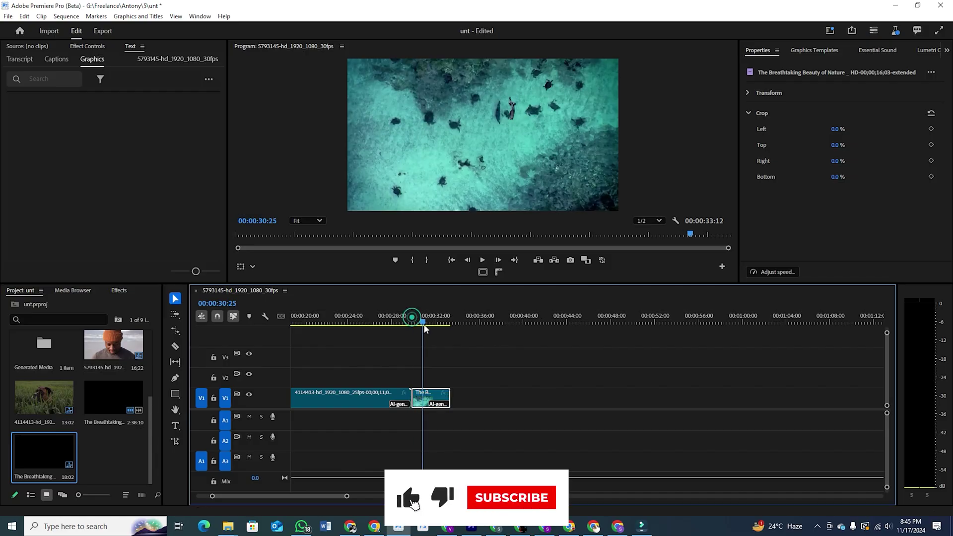
{"action": "mouse_move", "coordinate": [412, 322]}
{"action": "left_mouse_down"}
{"action": "mouse_move", "coordinate": [445, 327]}
{"action": "mouse_move", "coordinate": [419, 355]}
{"action": "left_mouse_up"}
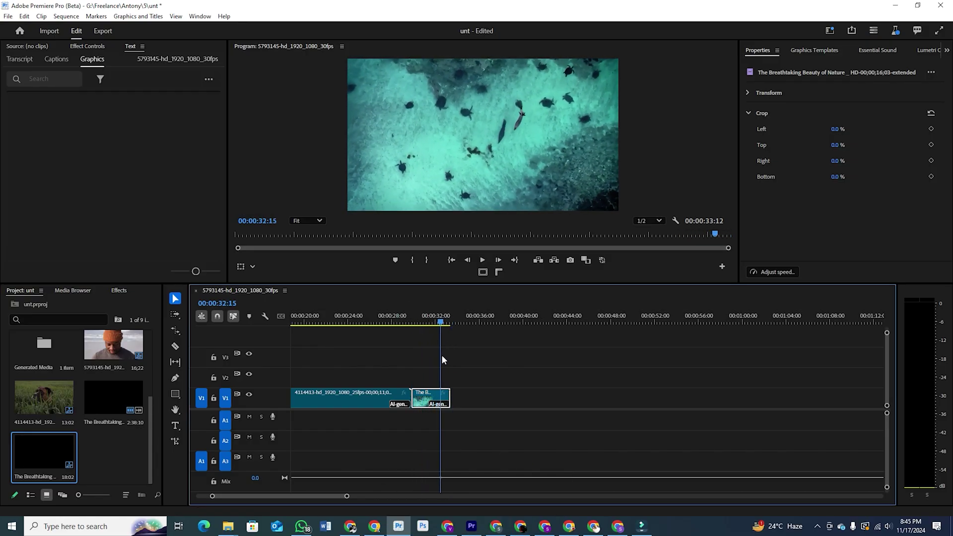
{"action": "left_click_drag", "start_coordinate": [420, 359], "coordinate": [410, 358]}
{"action": "left_click", "coordinate": [483, 260]}
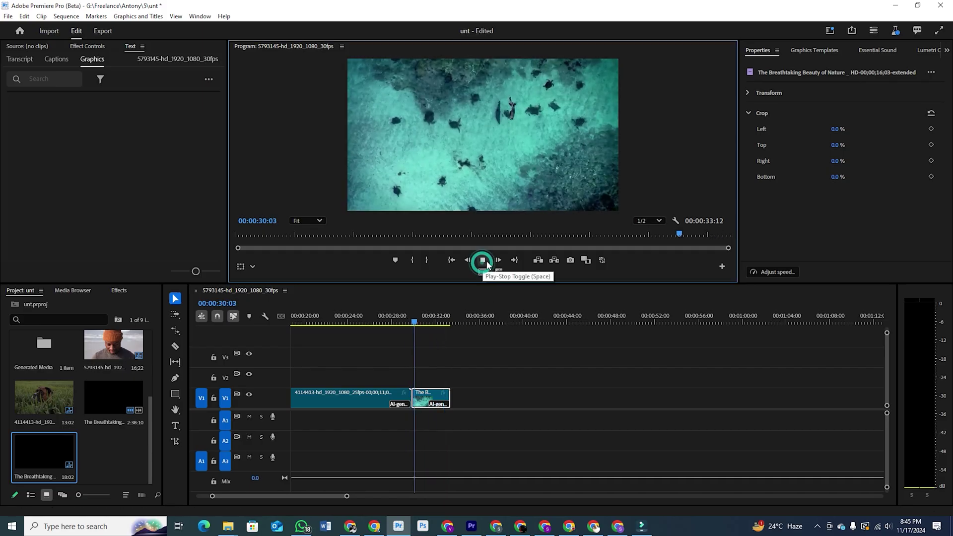